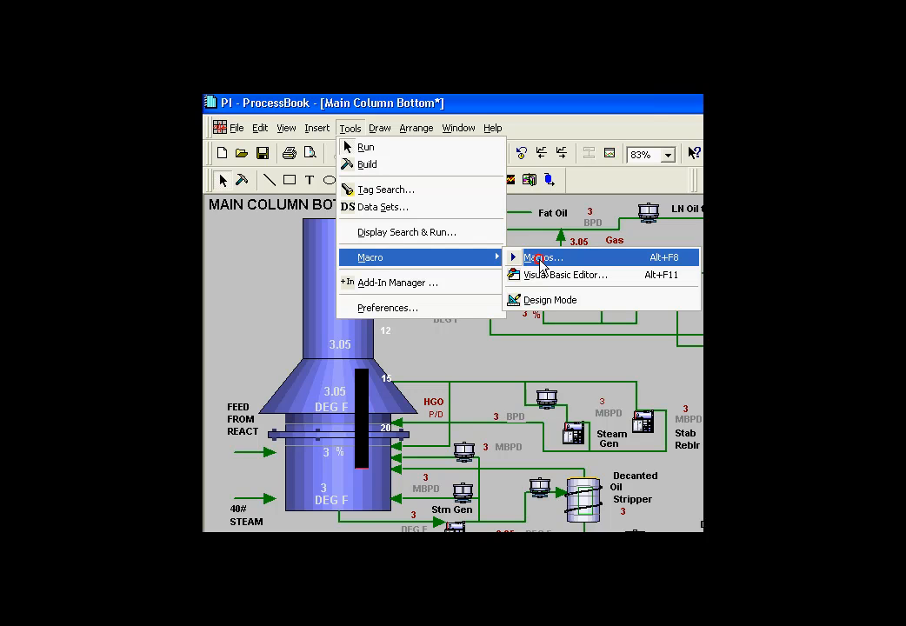
Step: Open the macro list for the display and name a new macro TestMacro1
click(540, 260)
click(407, 259)
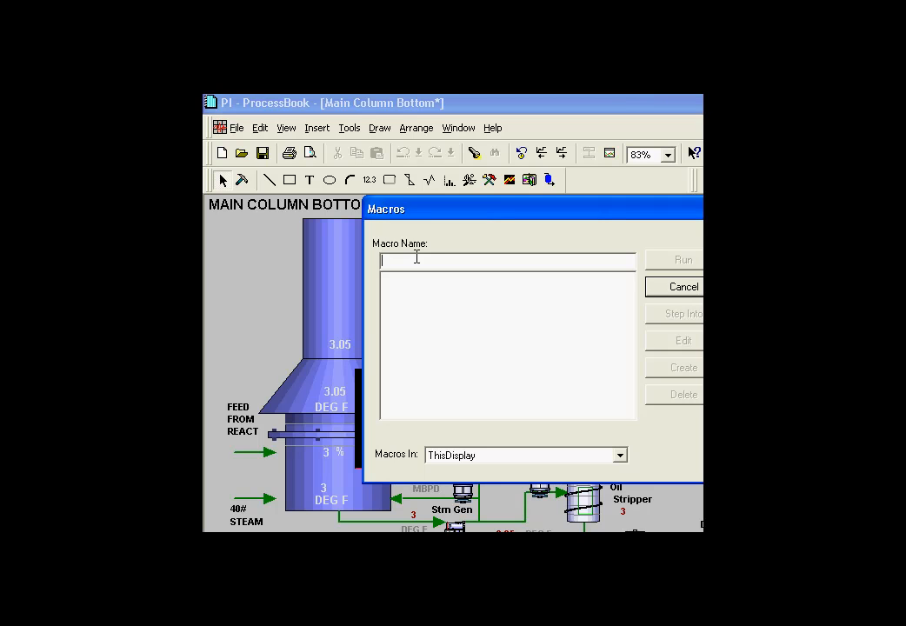
text(TestMacro1)
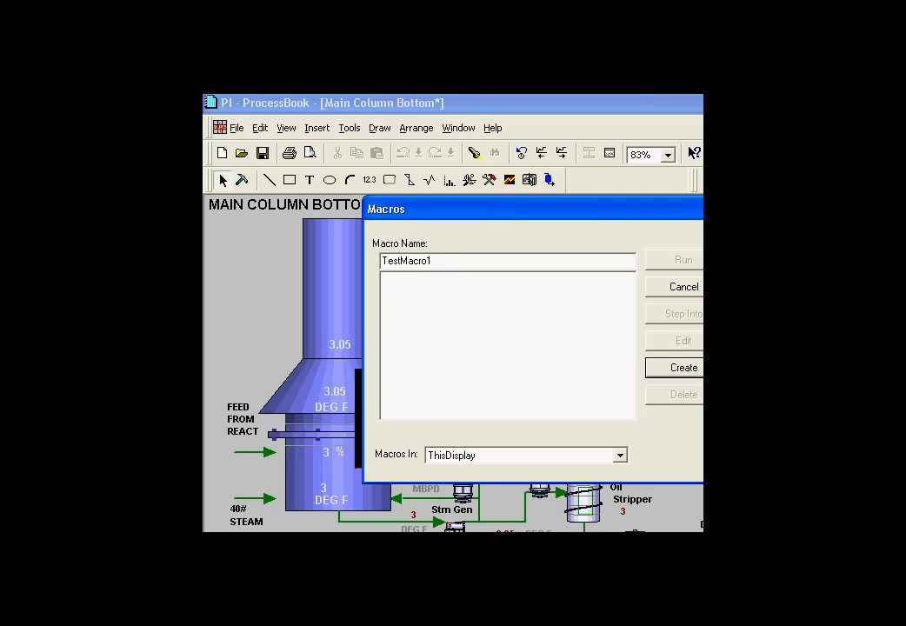
key(Return)
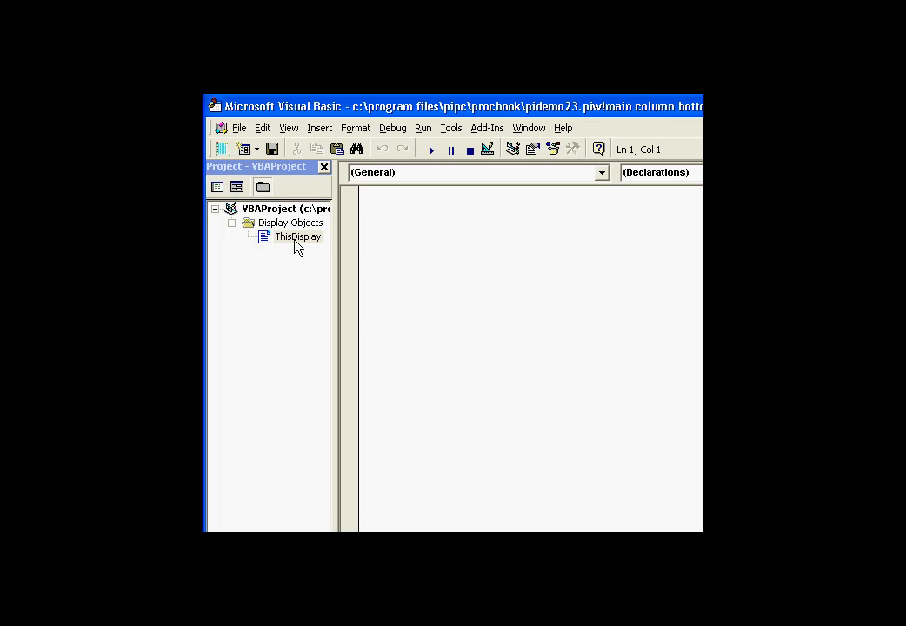
Step: Look through the object and procedure lists of the ThisDisplay code module
click(405, 173)
click(407, 173)
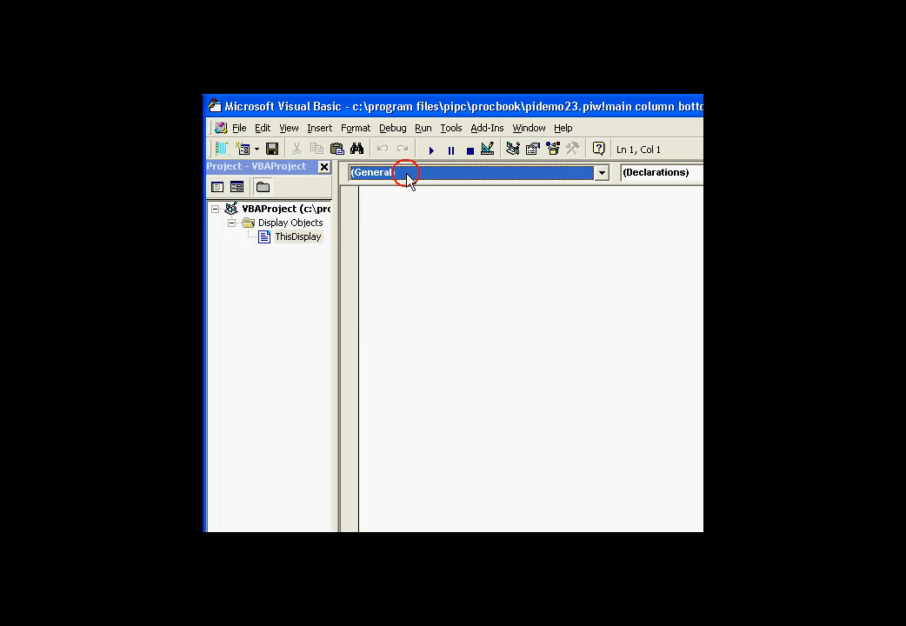
click(295, 237)
click(687, 173)
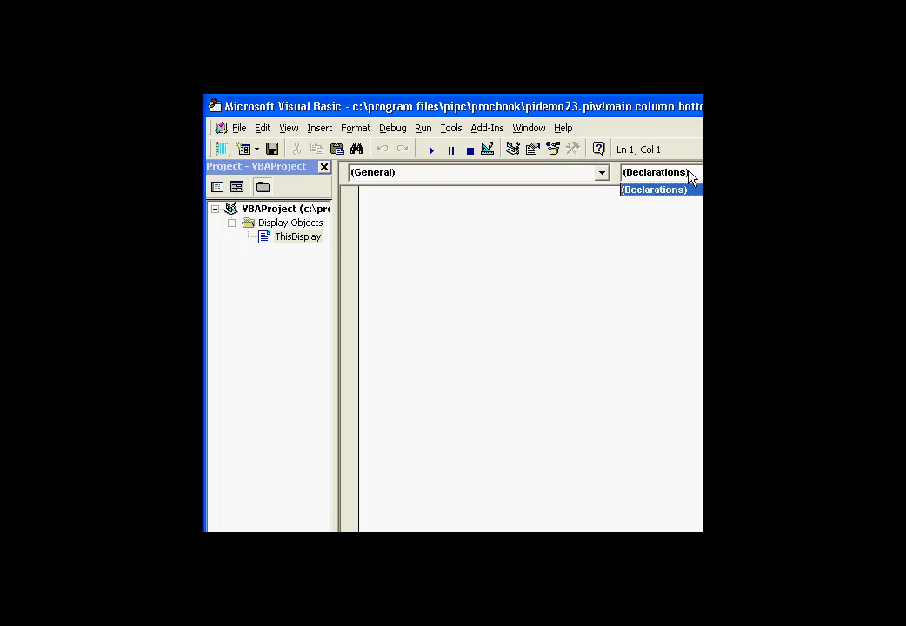
click(662, 189)
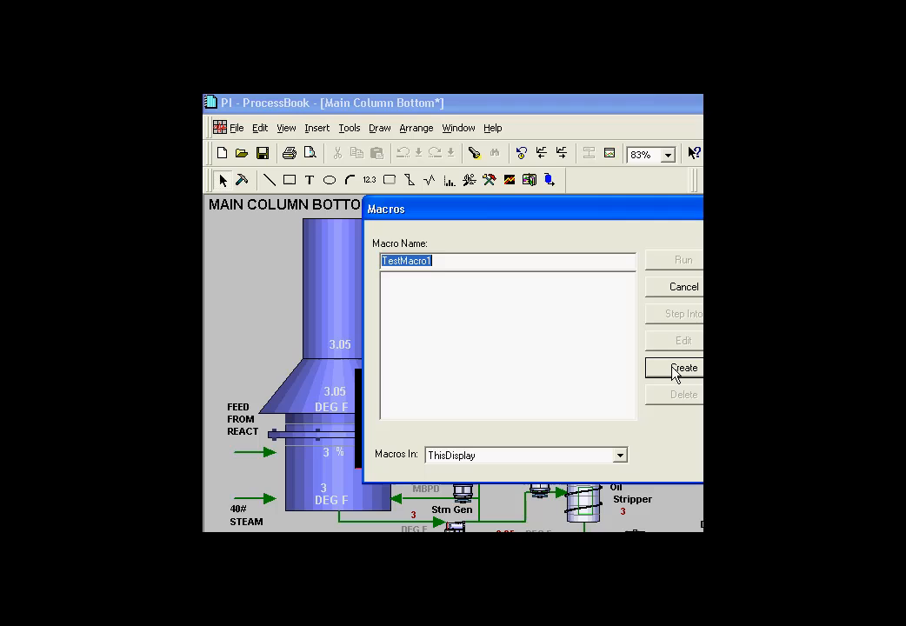
Step: Create the TestMacro1 macro and add an empty line inside its Sub procedure in Module1
click(675, 368)
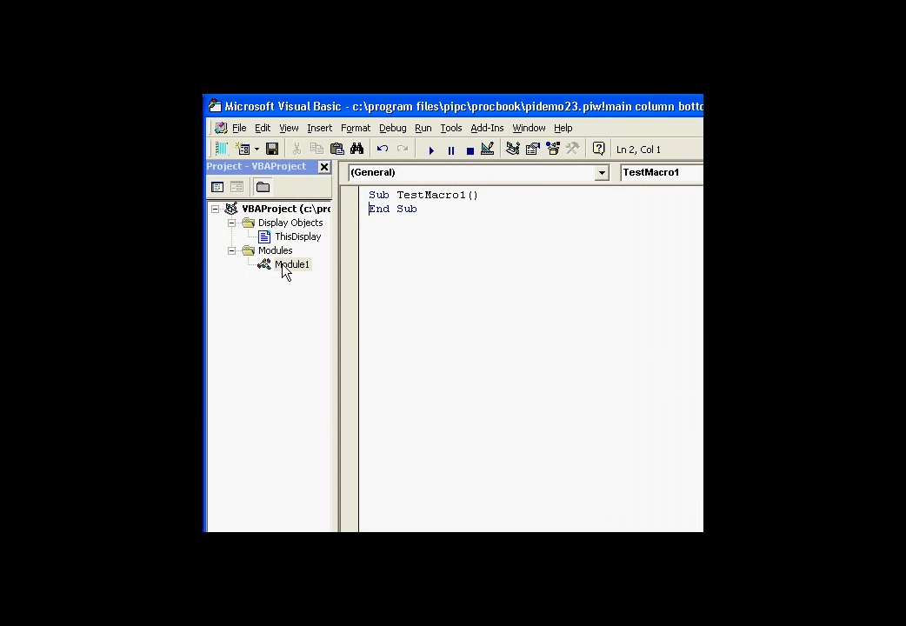
click(282, 266)
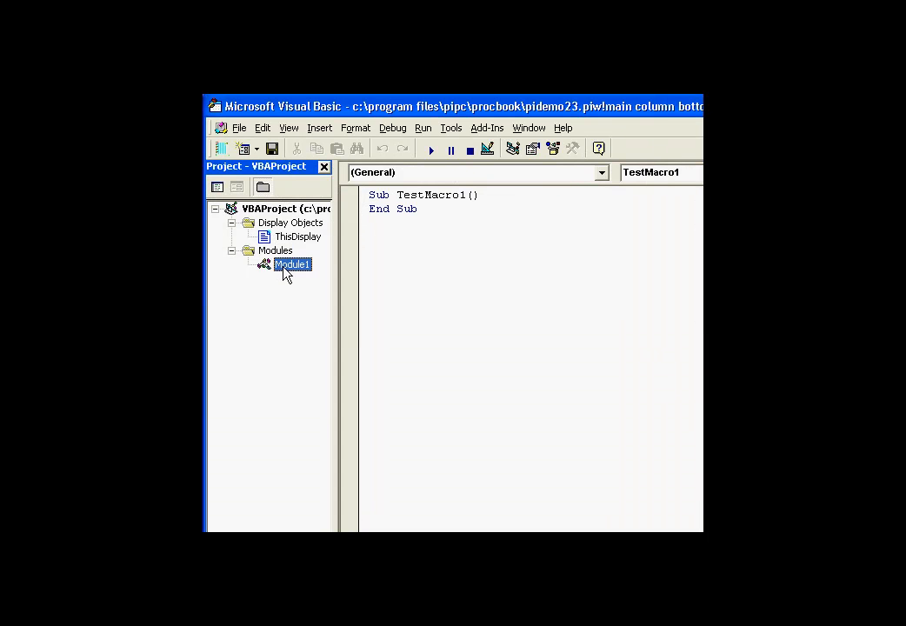
click(490, 199)
key(Return)
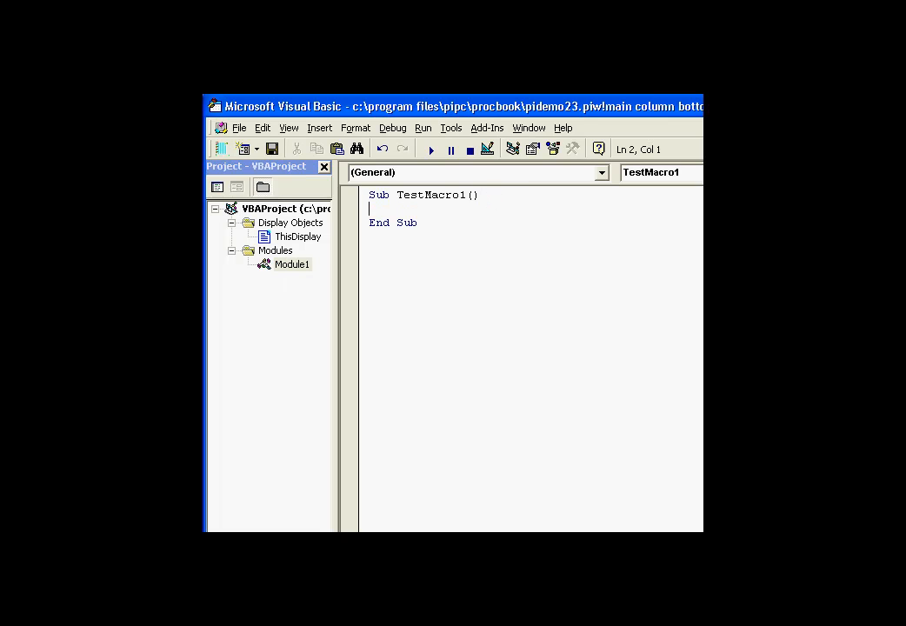
Step: Write the statement MsgBox (Application.ActiveDisplay.Symbols.Count) in the body of TestMacro1
text(msgbox()
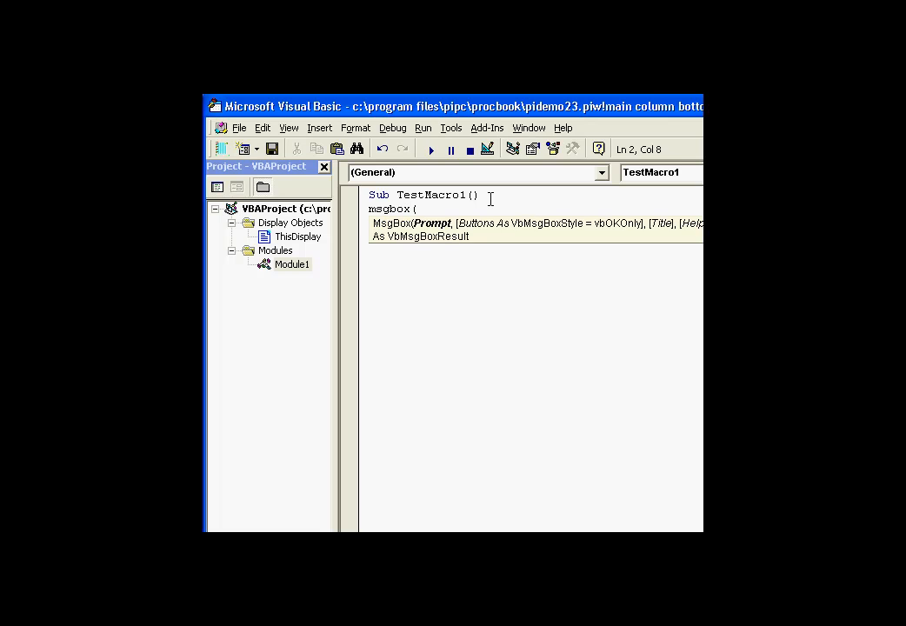
text(application.ac)
key(Tab)
text(.sym)
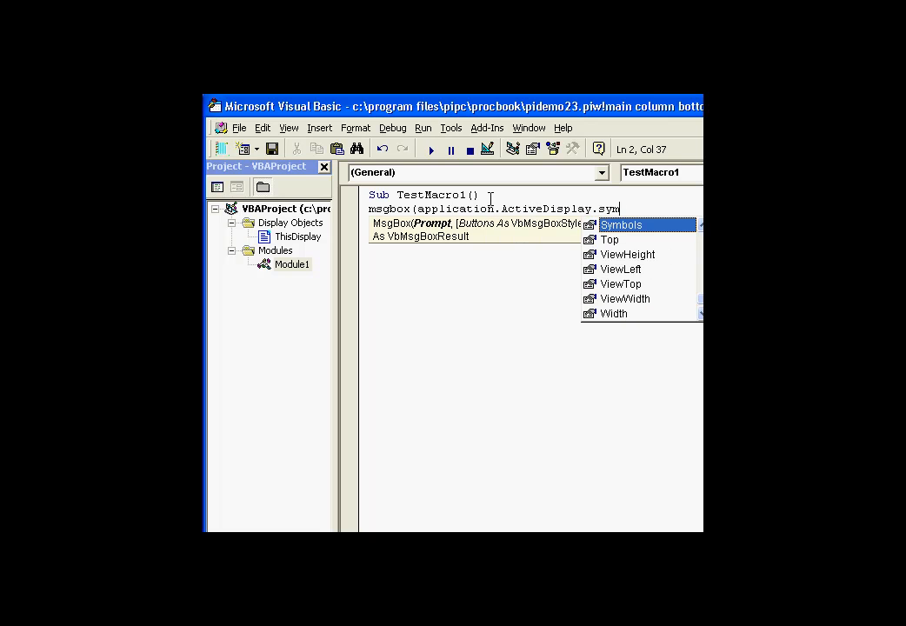
key(Tab)
text(.cou)
key(Tab)
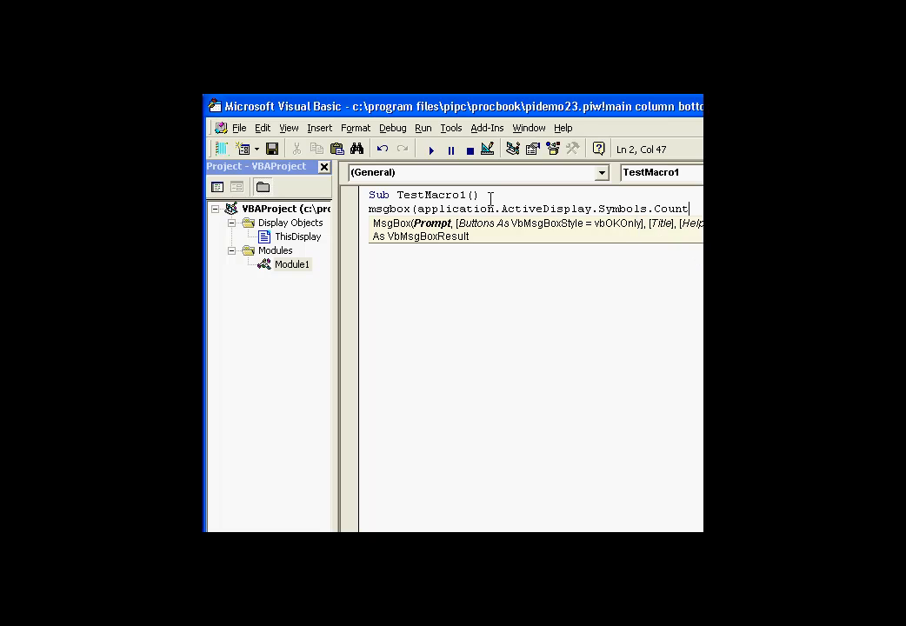
text())
key(Down)
key(Home)
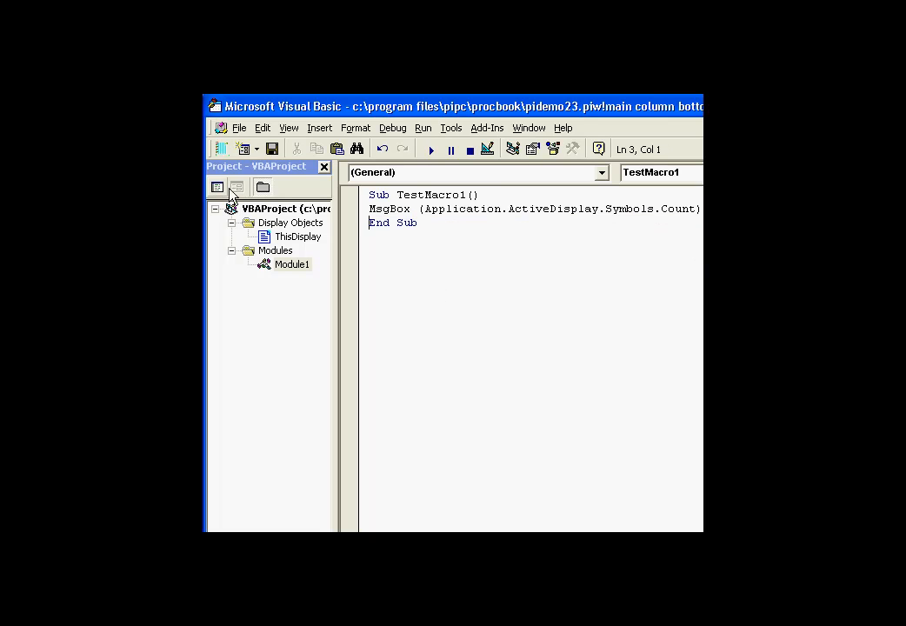
Step: Return to the ProcessBook display, run TestMacro1 from the macro list and dismiss its message box
click(221, 149)
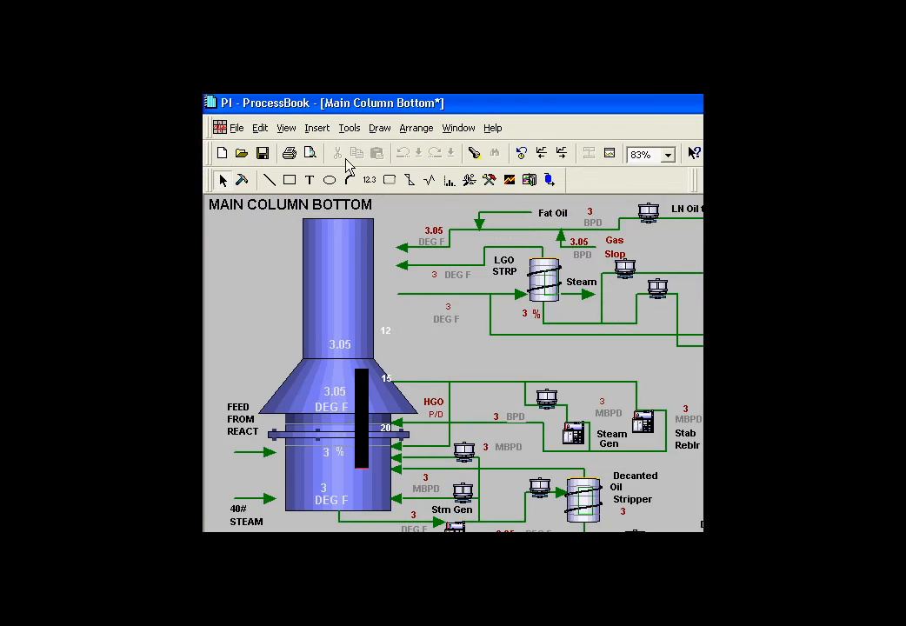
click(350, 128)
mouse_move(396, 259)
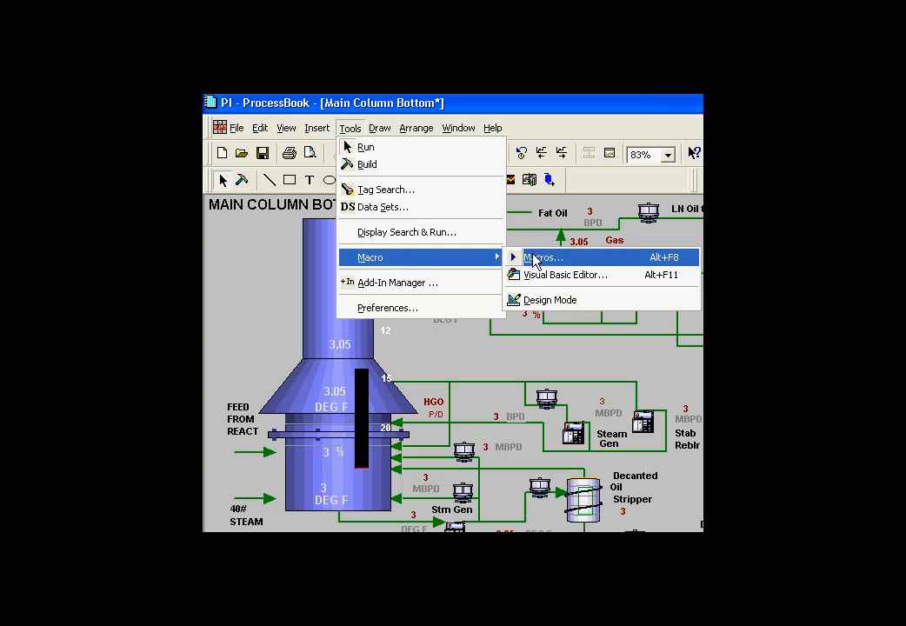
click(530, 257)
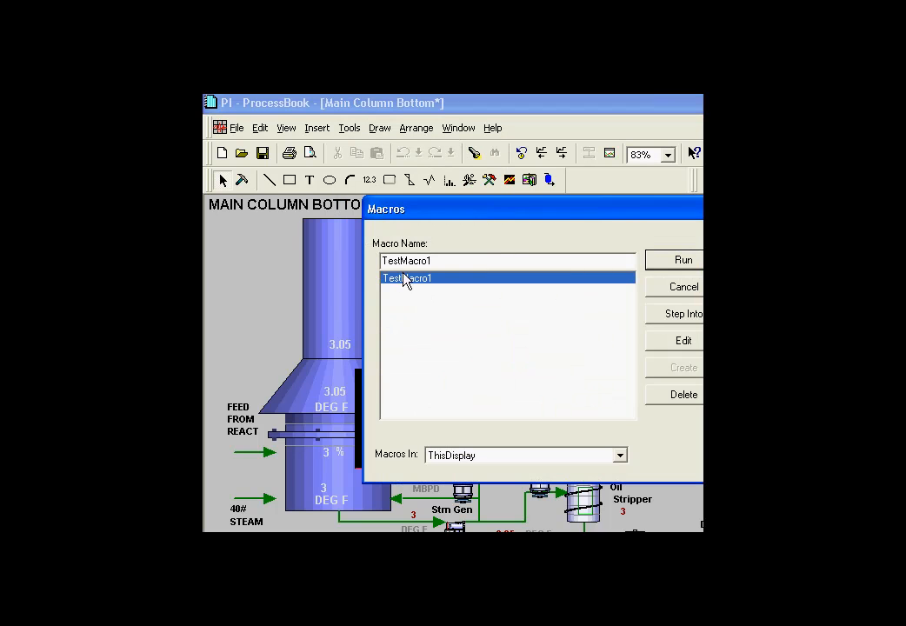
click(670, 262)
drag(548, 314, 496, 296)
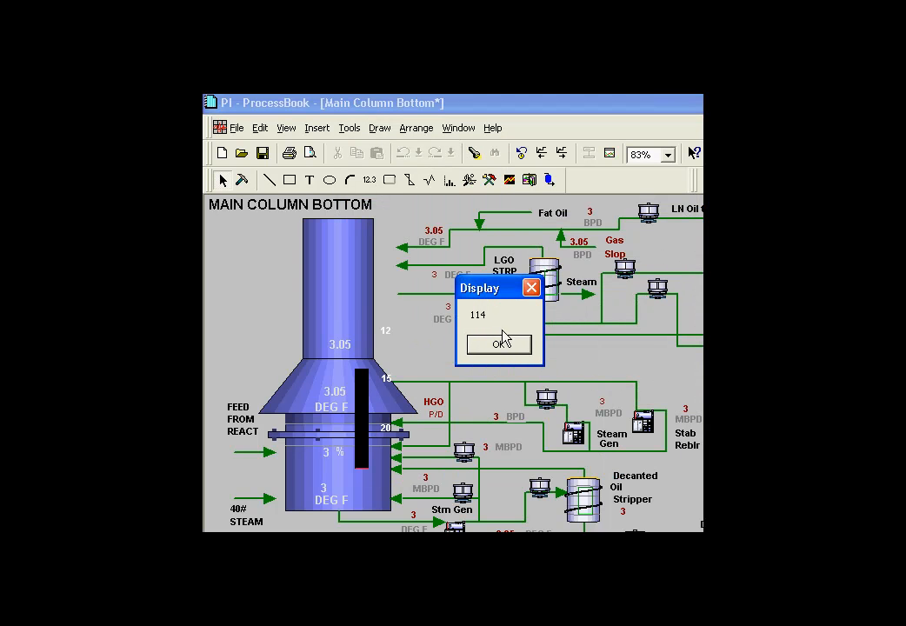
click(496, 343)
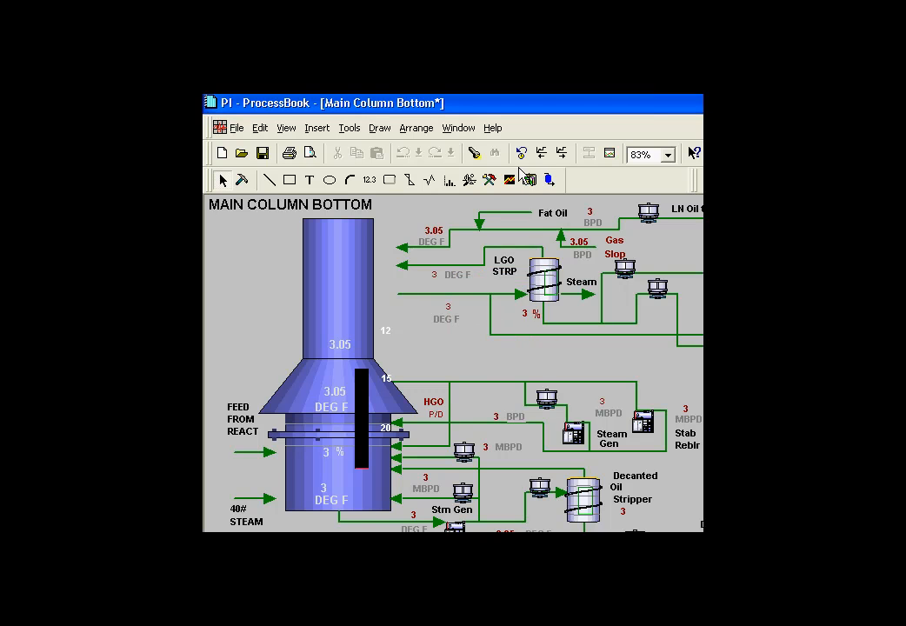
Step: Reopen the macro list, run TestMacro1 a second time and close the message box
click(520, 165)
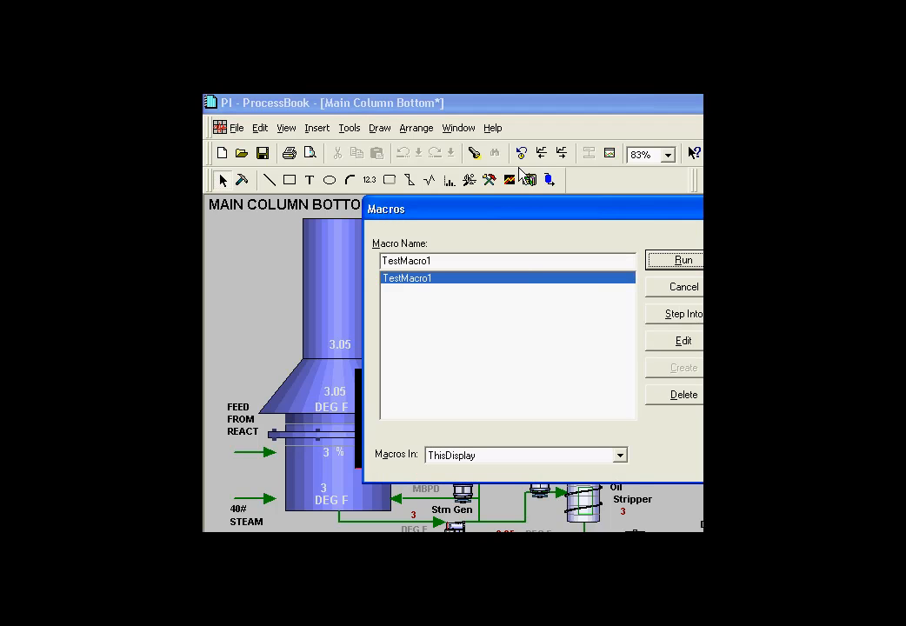
click(681, 260)
click(286, 128)
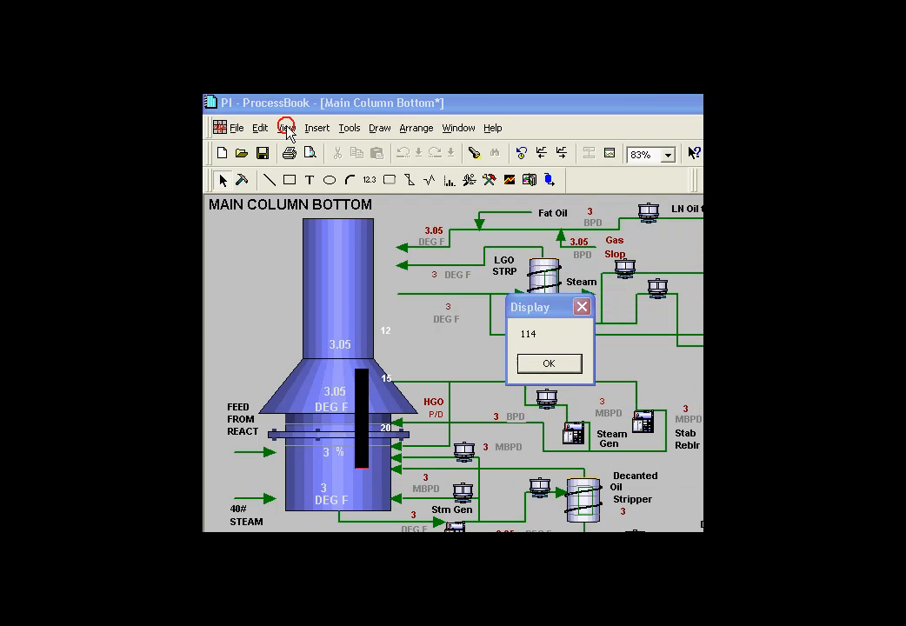
click(549, 365)
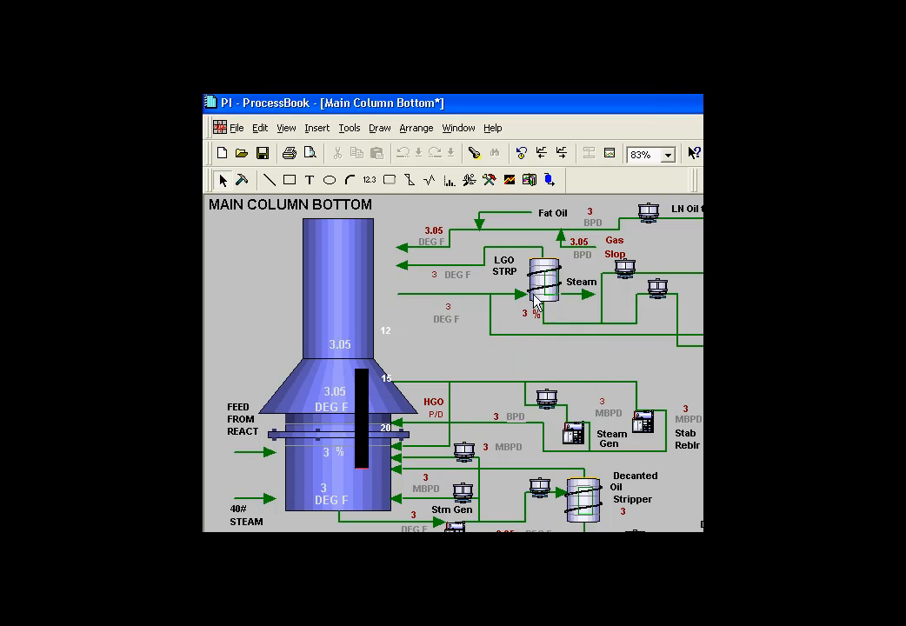
Step: Show the VBA Toolbar and dock it beside the drawing tools
click(287, 131)
click(311, 190)
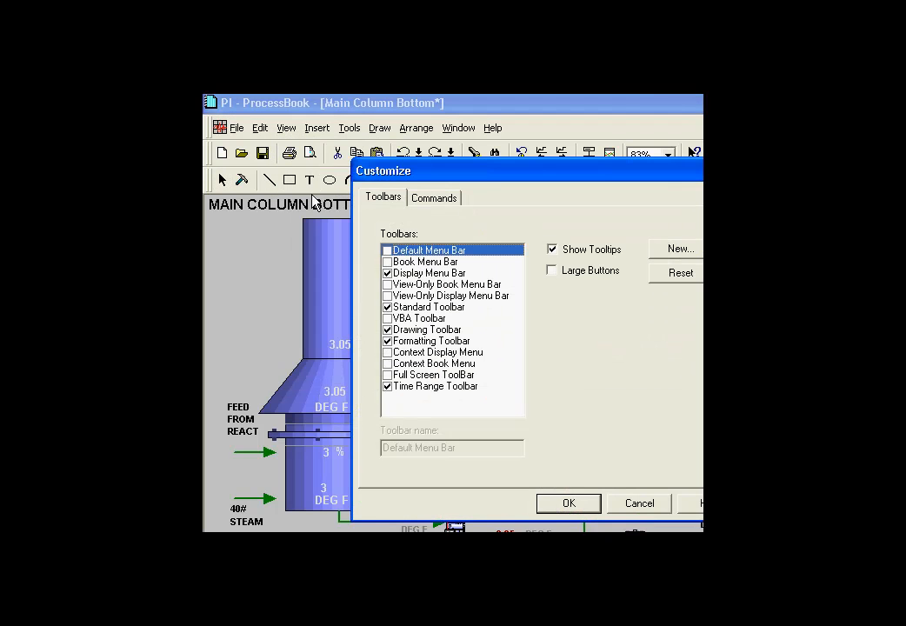
click(422, 318)
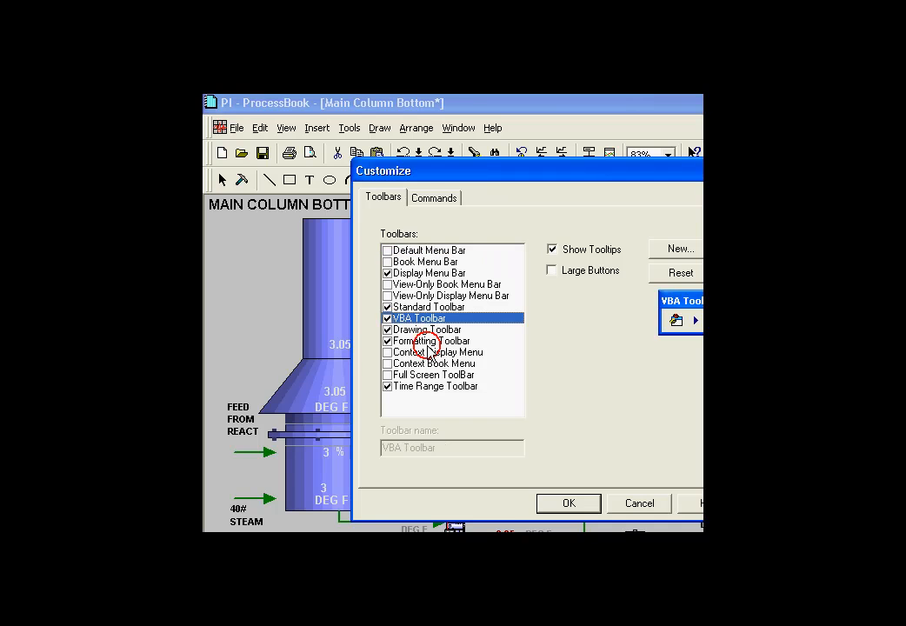
click(570, 504)
drag(681, 301, 600, 182)
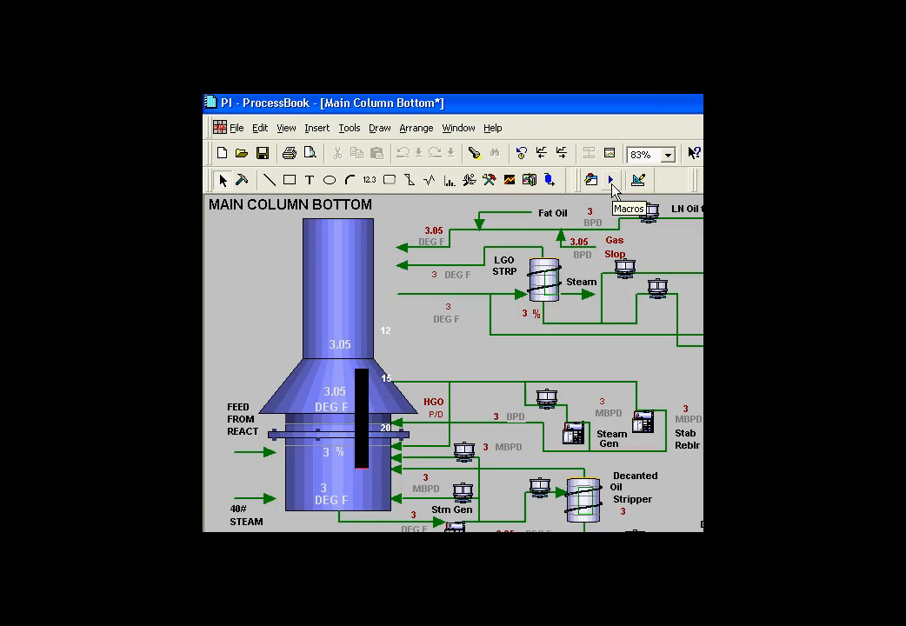
Step: Run TestMacro1 through the Macros command of the VBA Toolbar and dismiss its message
click(613, 185)
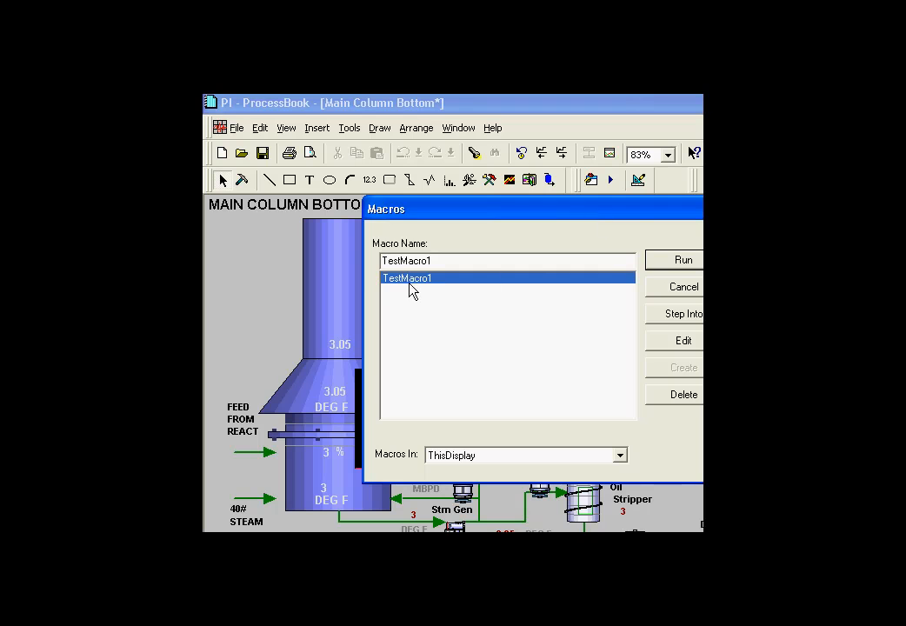
click(683, 260)
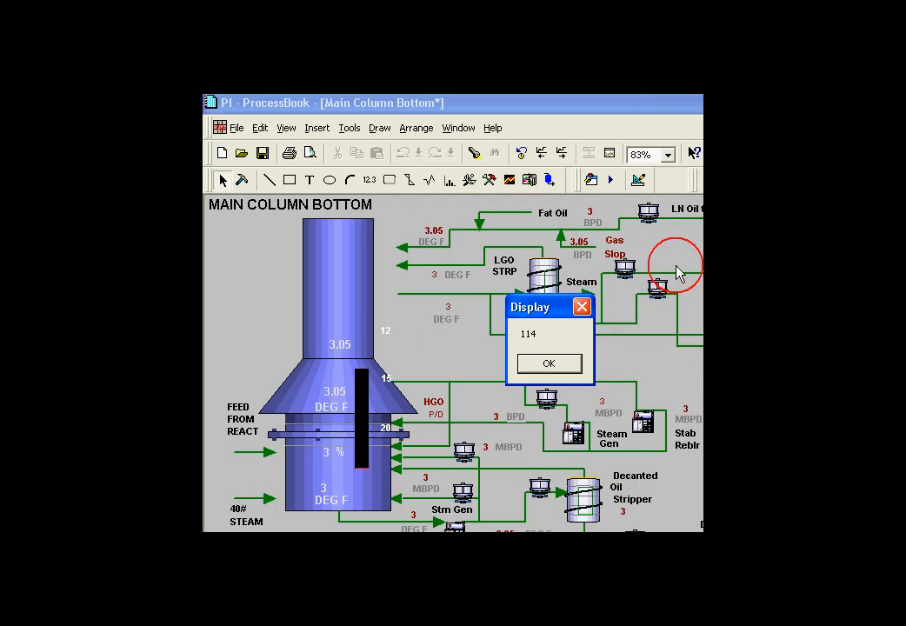
click(551, 363)
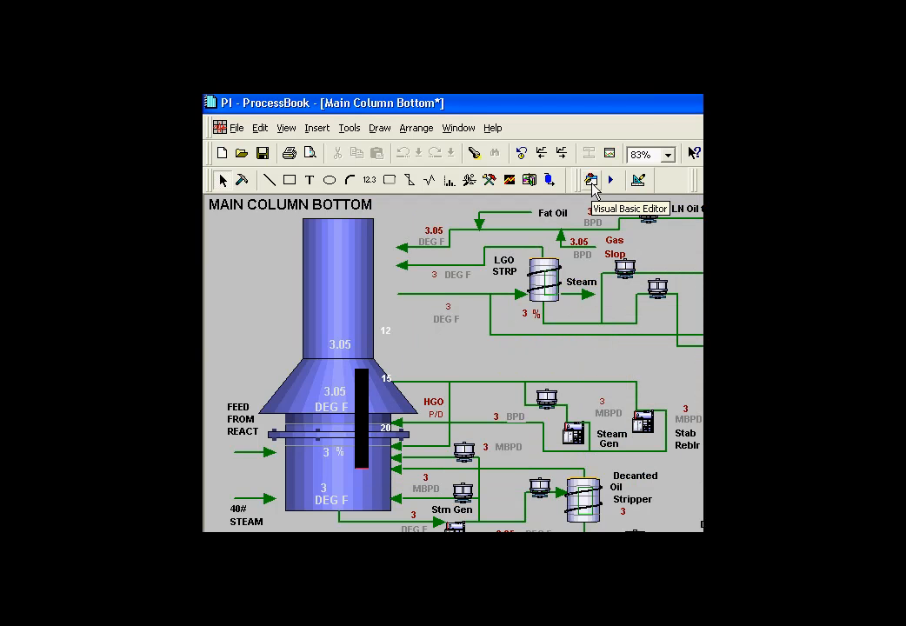
Step: Check the macro's code in the Visual Basic Editor, then go back to the ProcessBook display and run TestMacro1 again
click(592, 184)
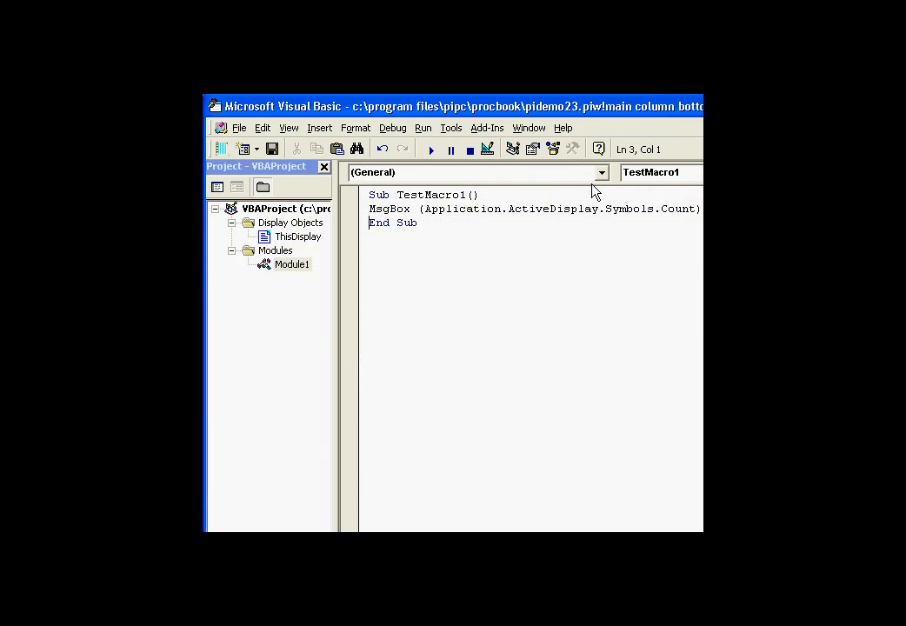
click(223, 149)
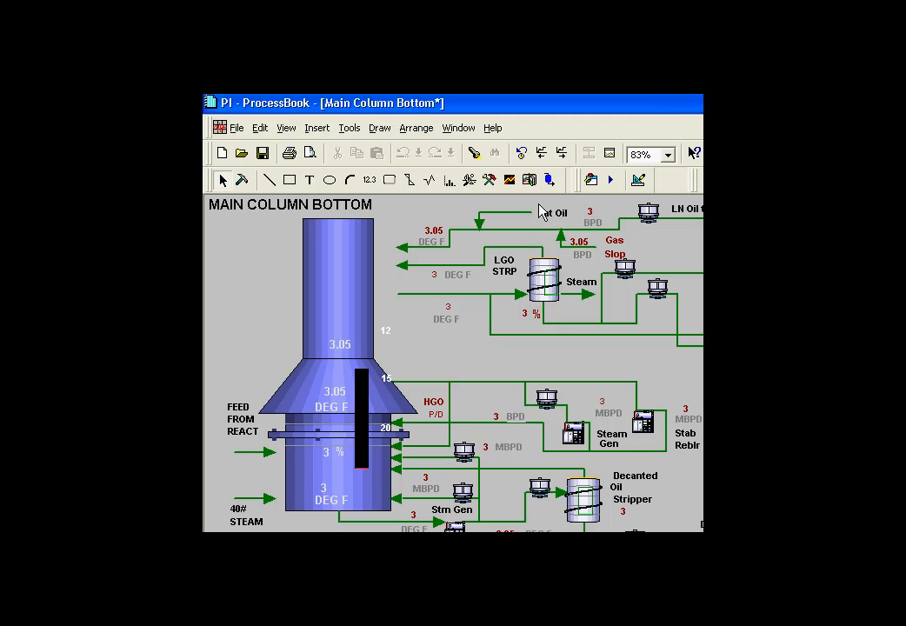
click(611, 180)
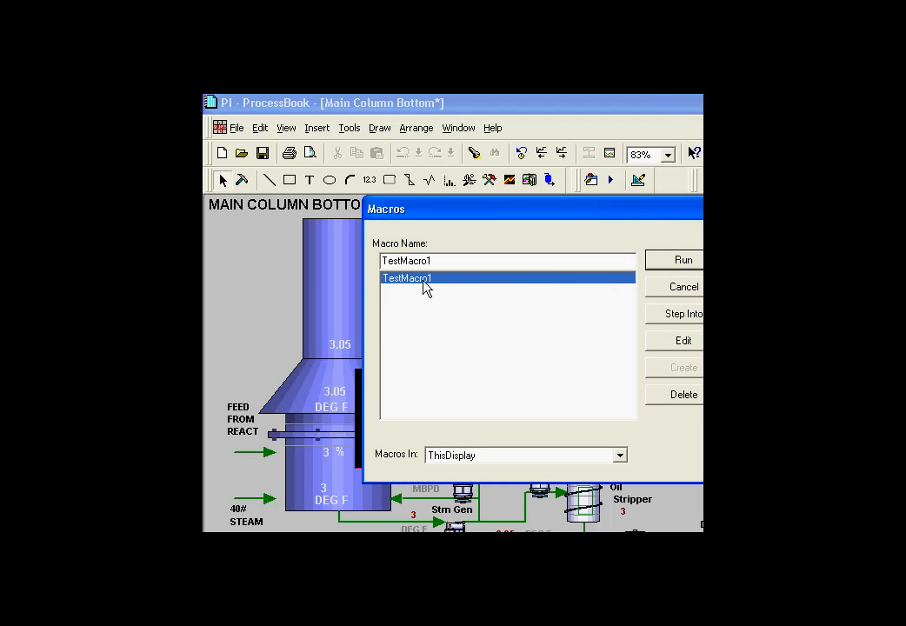
click(671, 262)
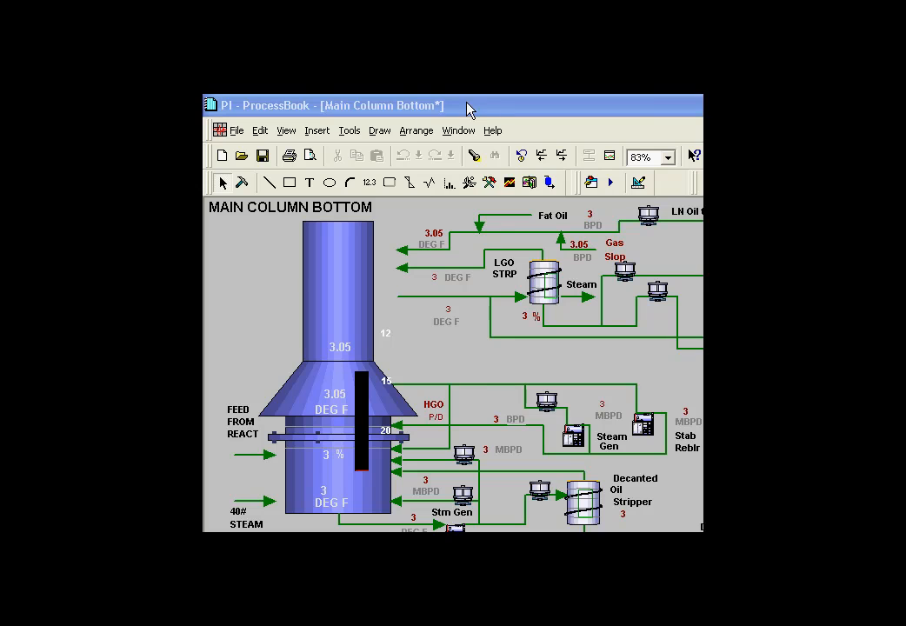
drag(469, 110, 468, 113)
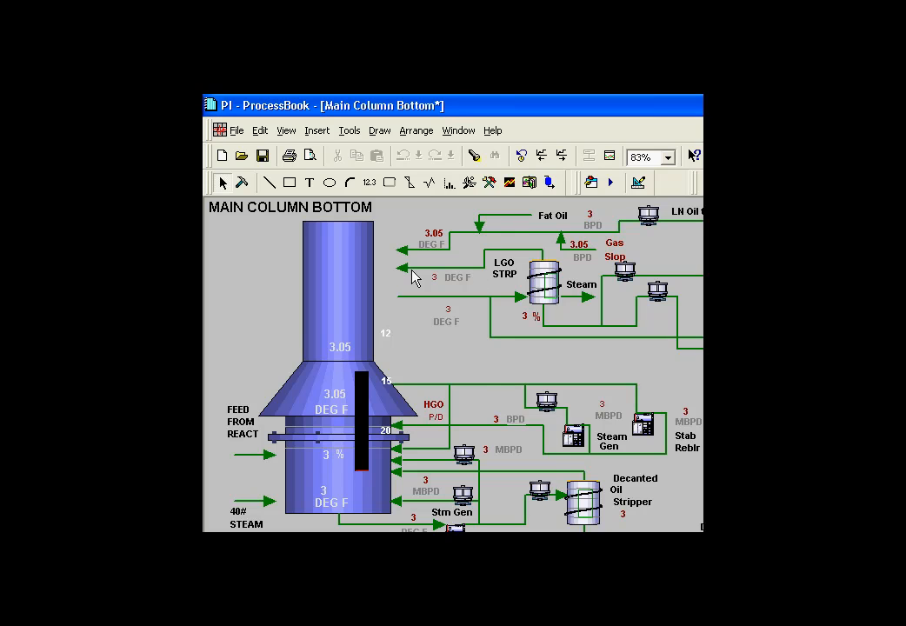
Step: Open the toolbar customization and expand the user-definable macro commands down to TestMacro1 of the main column bottom display
click(288, 134)
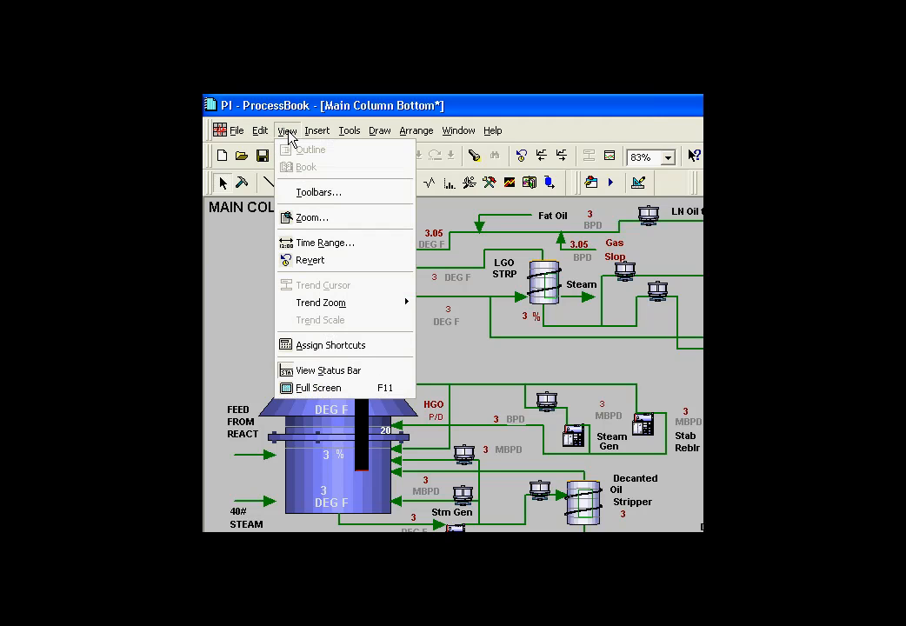
click(308, 194)
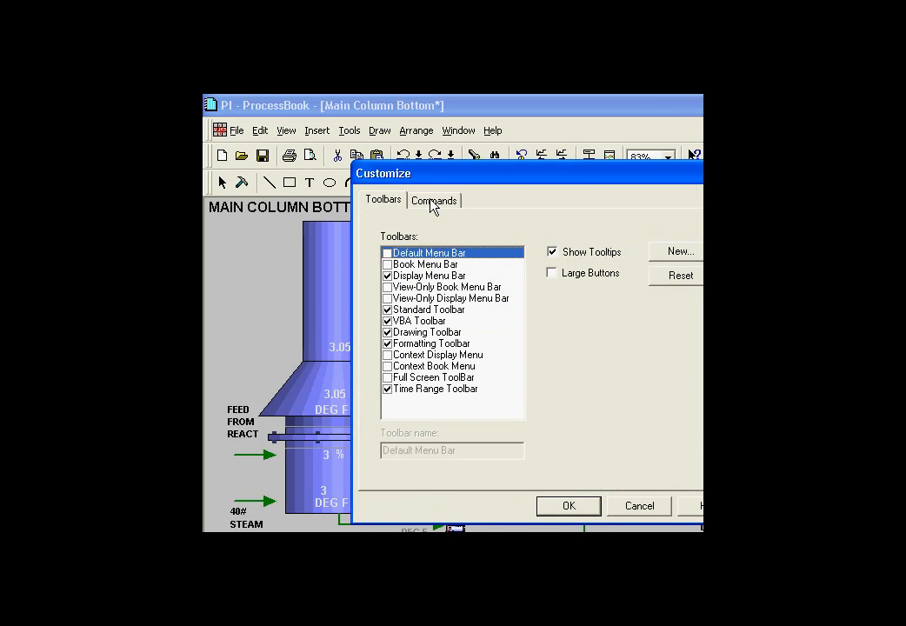
click(433, 202)
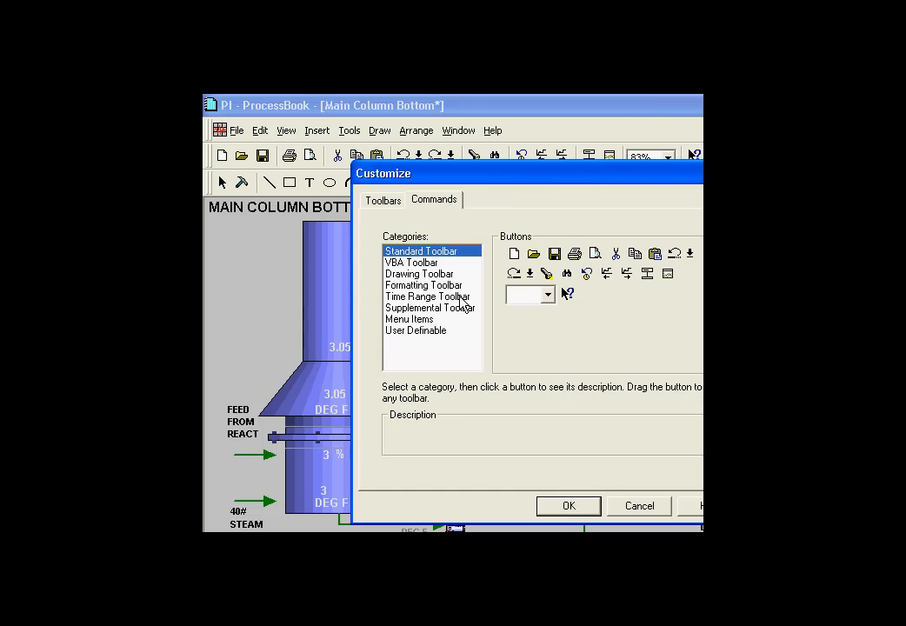
click(388, 331)
click(512, 252)
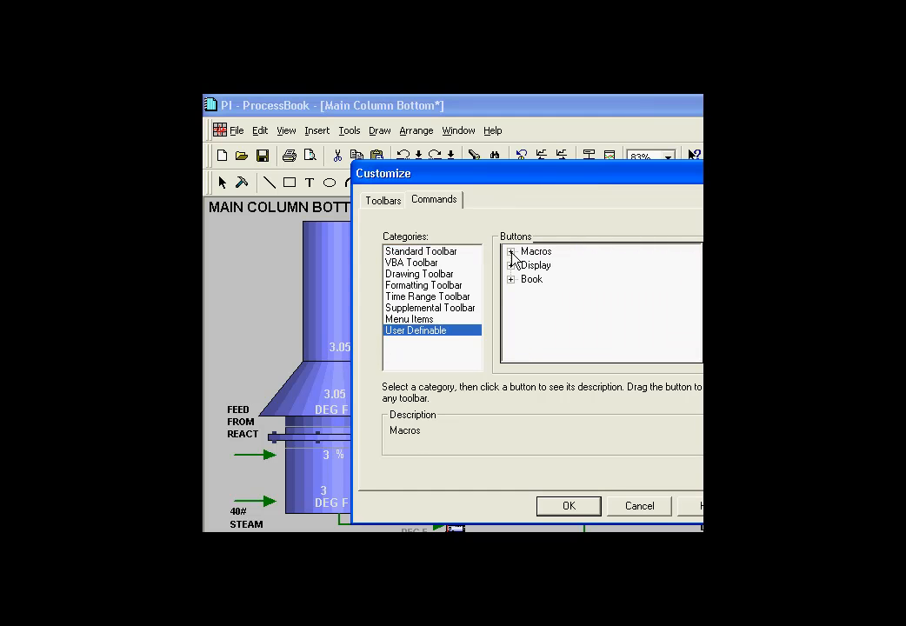
click(515, 264)
click(512, 251)
click(433, 252)
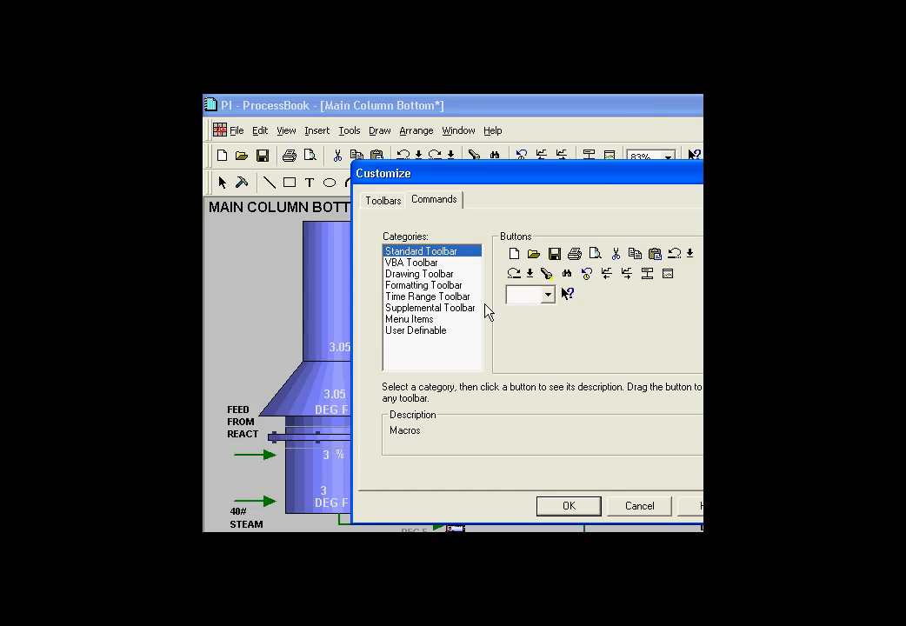
click(398, 332)
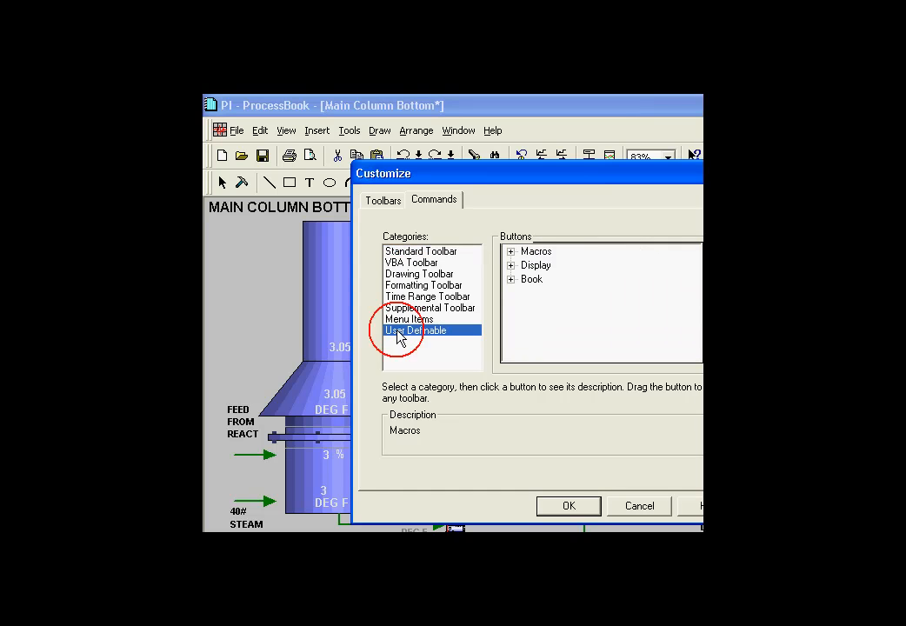
click(511, 252)
click(526, 266)
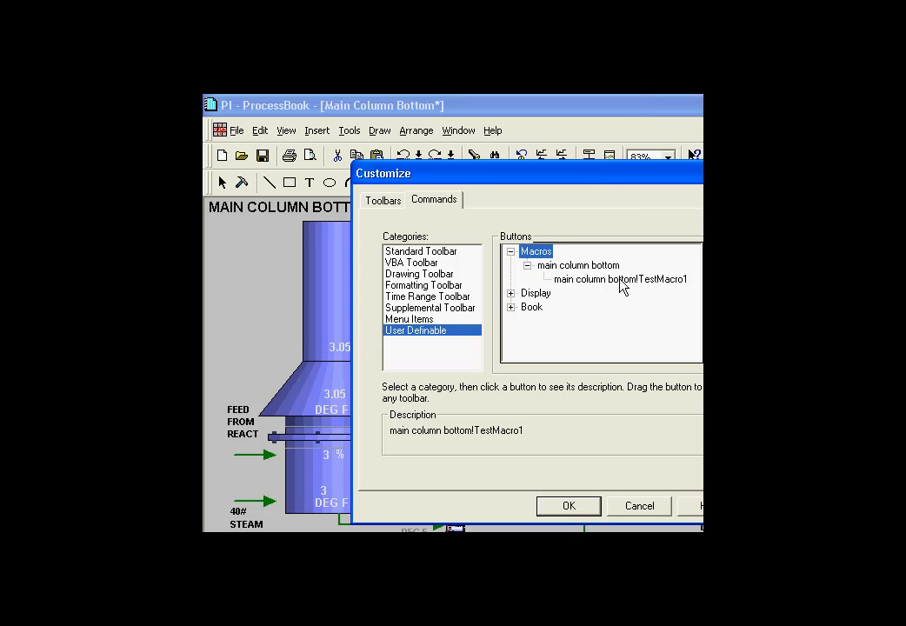
Step: Add TestMacro1 as a command at the end of the VBA Toolbar and move that toolbar to its own row below the drawing tools
drag(598, 178, 581, 228)
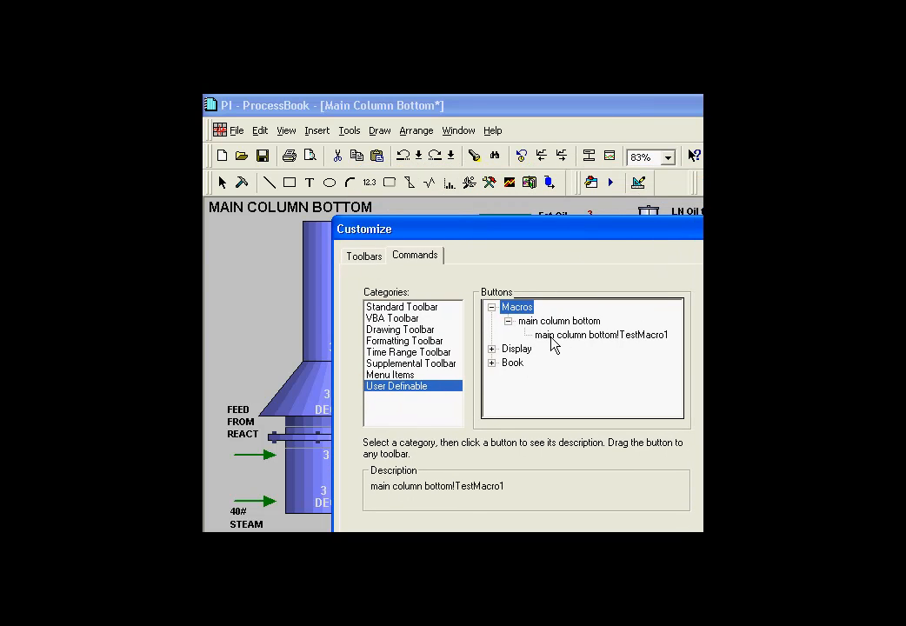
drag(554, 344, 654, 183)
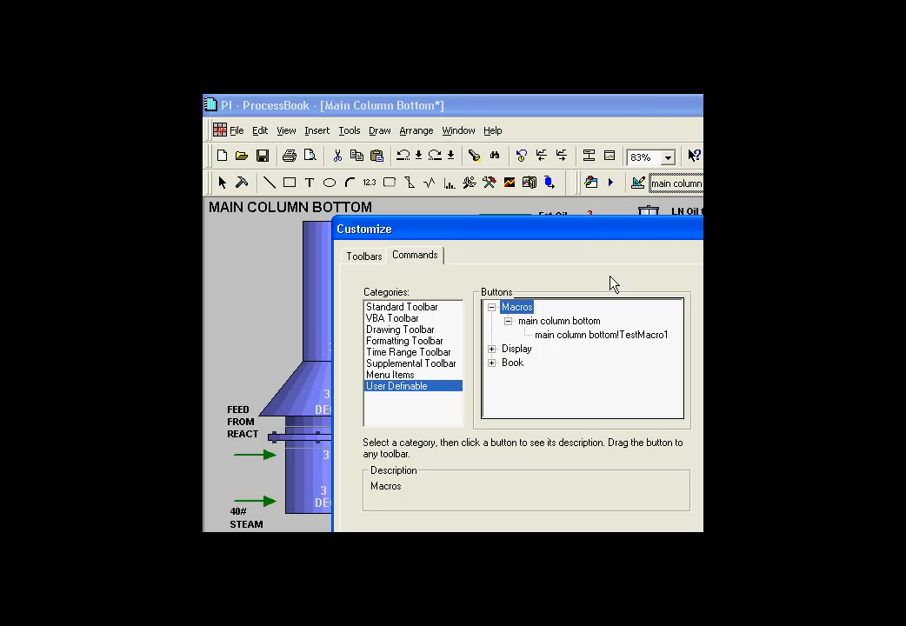
click(591, 184)
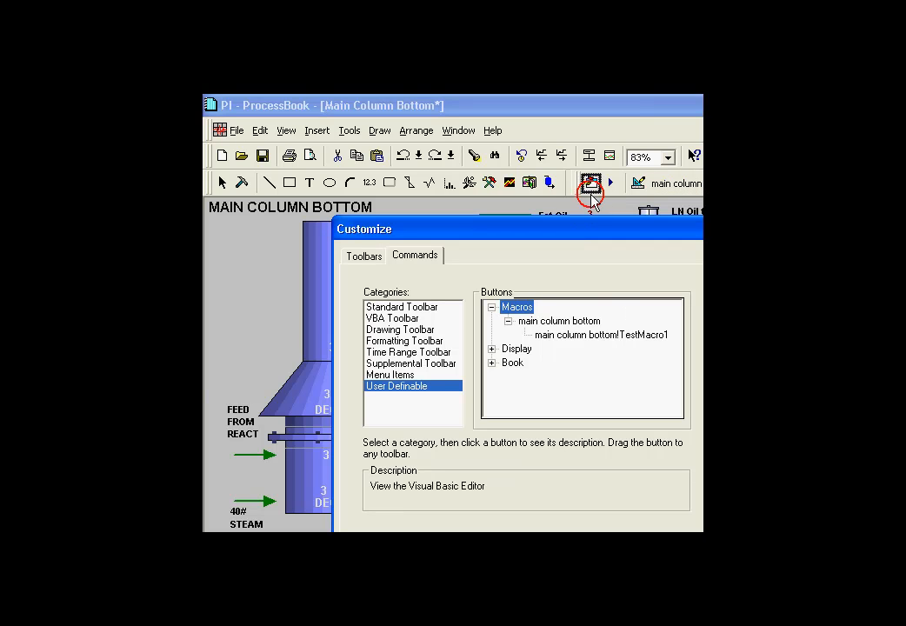
click(611, 183)
mouse_move(615, 193)
mouse_down()
mouse_move(628, 201)
mouse_move(515, 227)
mouse_up()
drag(574, 233, 563, 271)
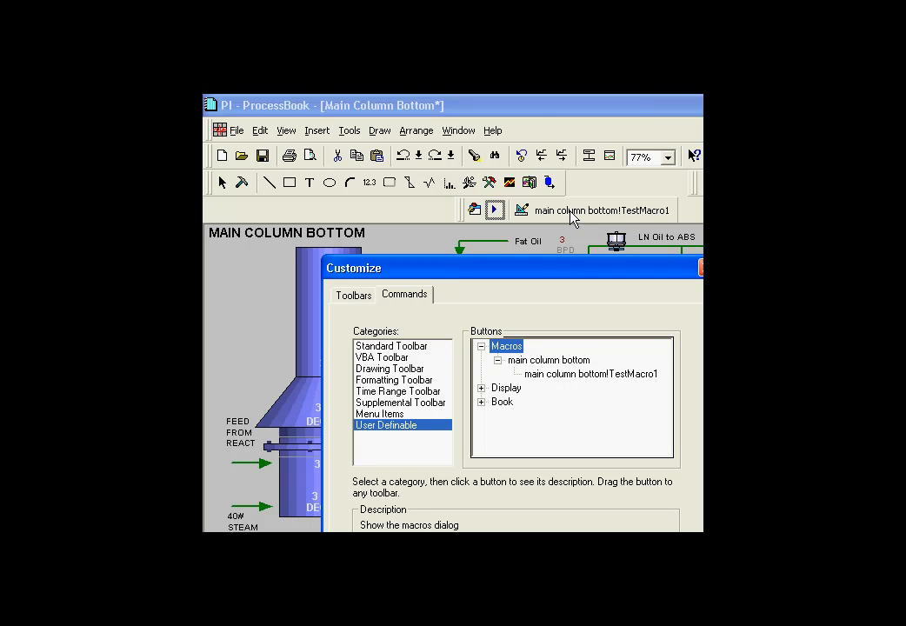
Step: Change the TestMacro1 toolbar command's image to the speech balloon and close the toolbar customization
right_click(573, 219)
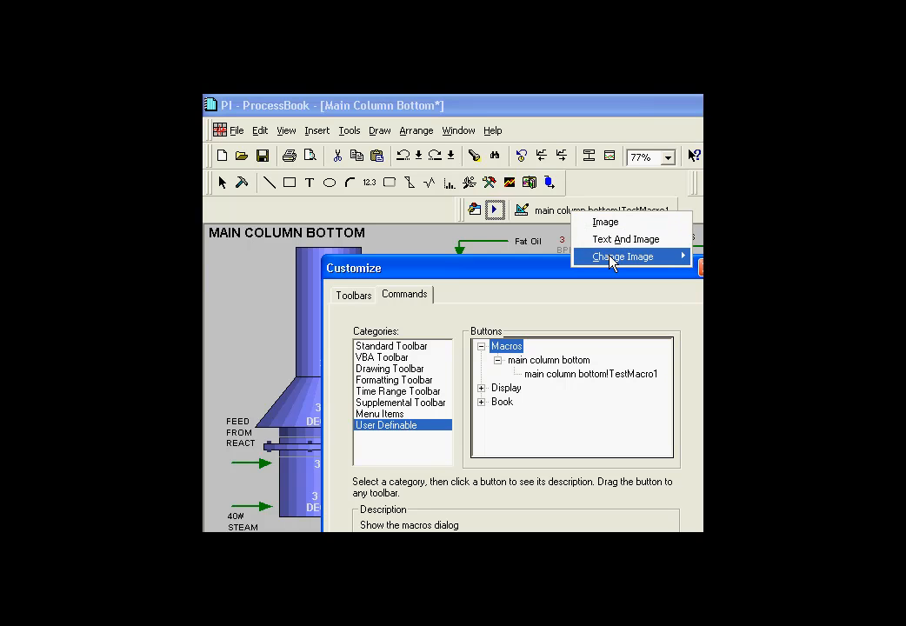
mouse_move(612, 261)
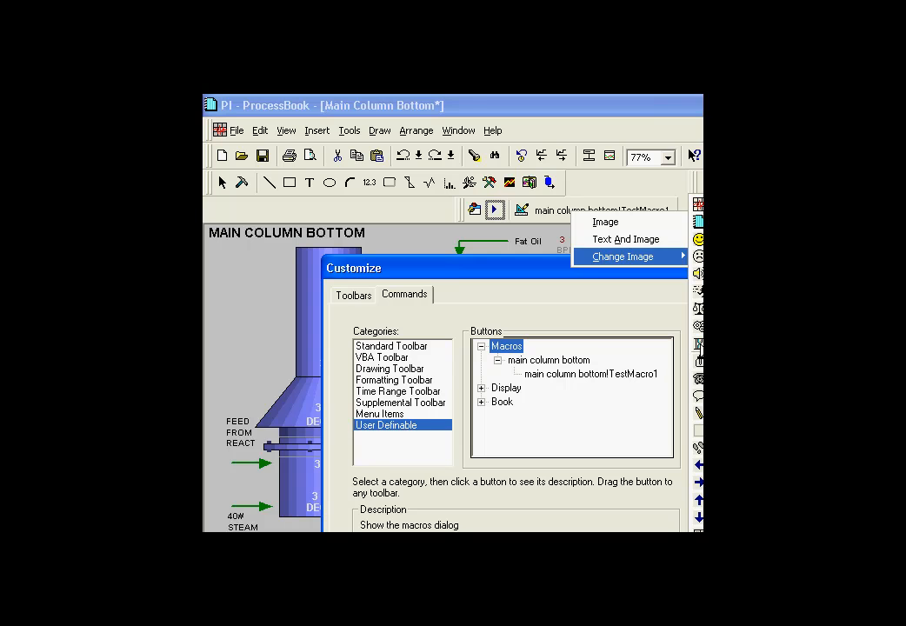
click(695, 320)
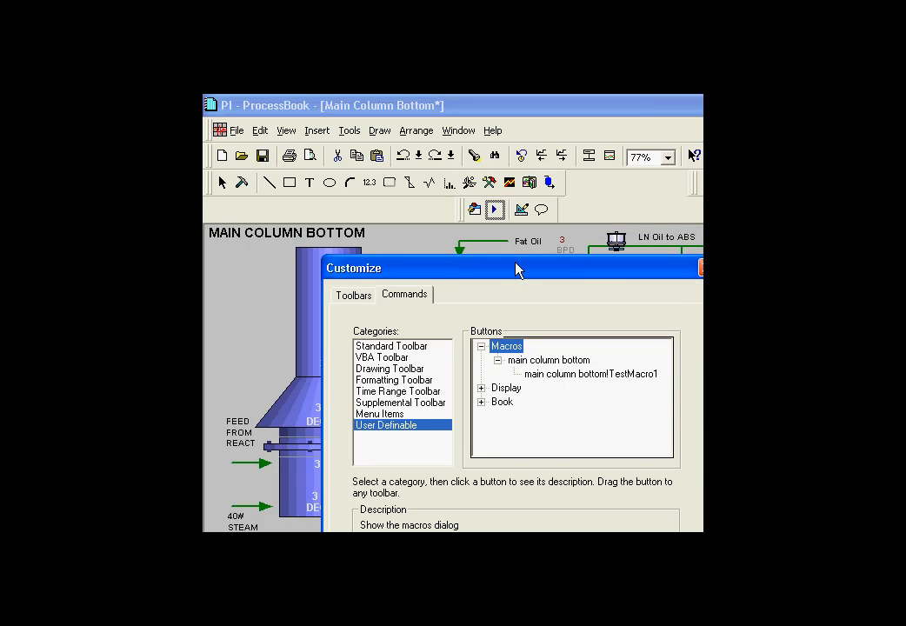
drag(586, 273, 503, 256)
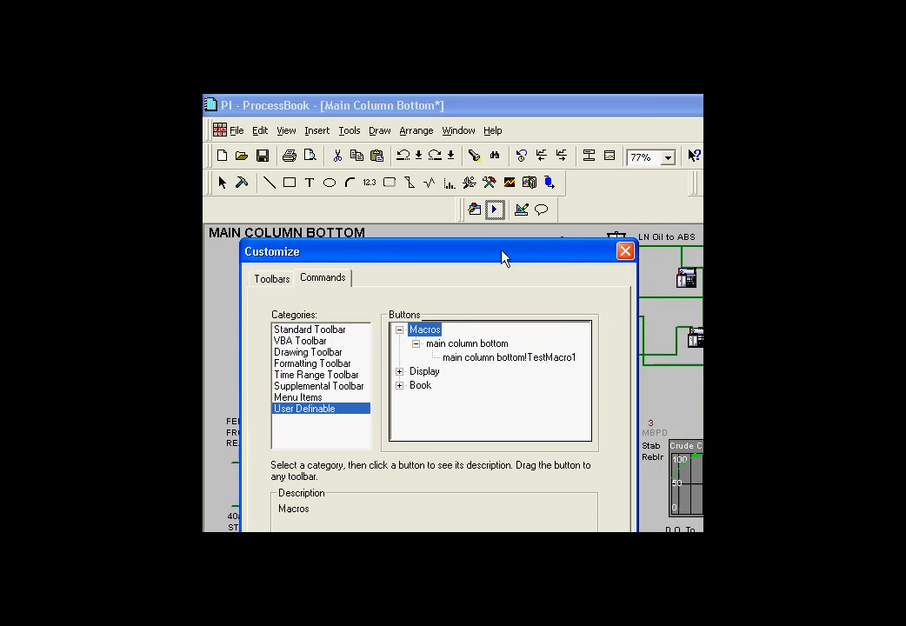
click(627, 253)
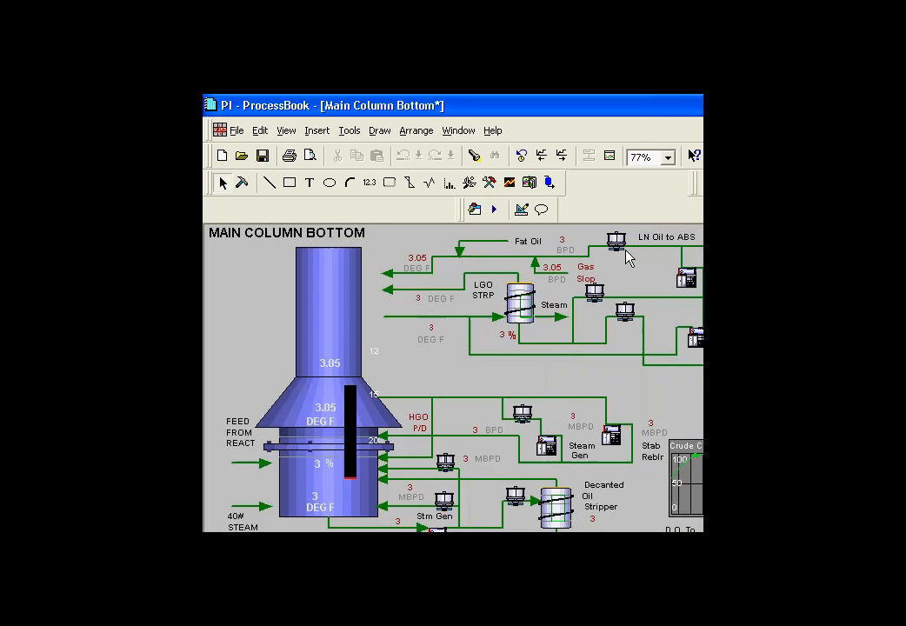
Step: Run TestMacro1 three times with its speech balloon command on the VBA Toolbar, dismissing the message each time
click(541, 210)
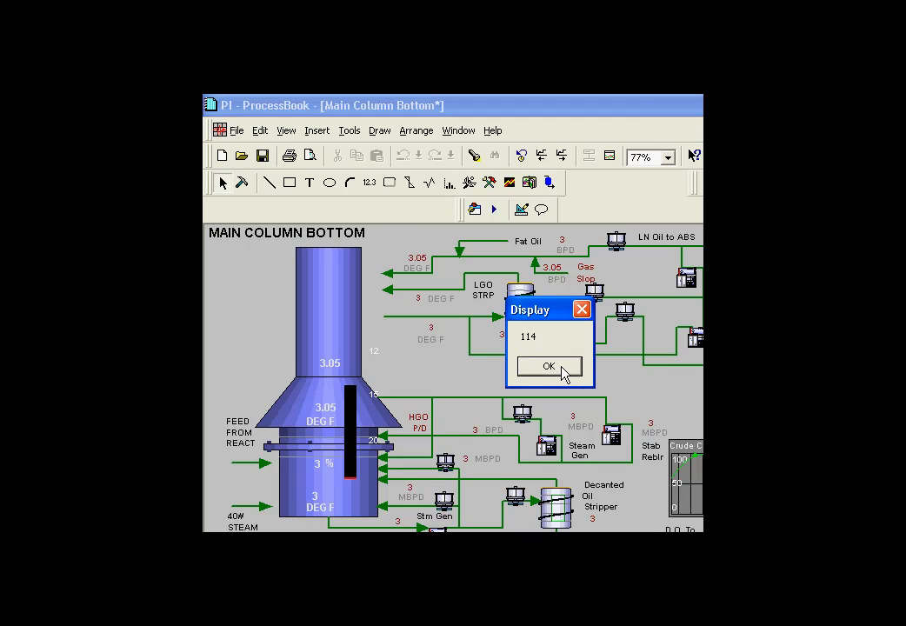
click(561, 347)
click(541, 211)
click(550, 369)
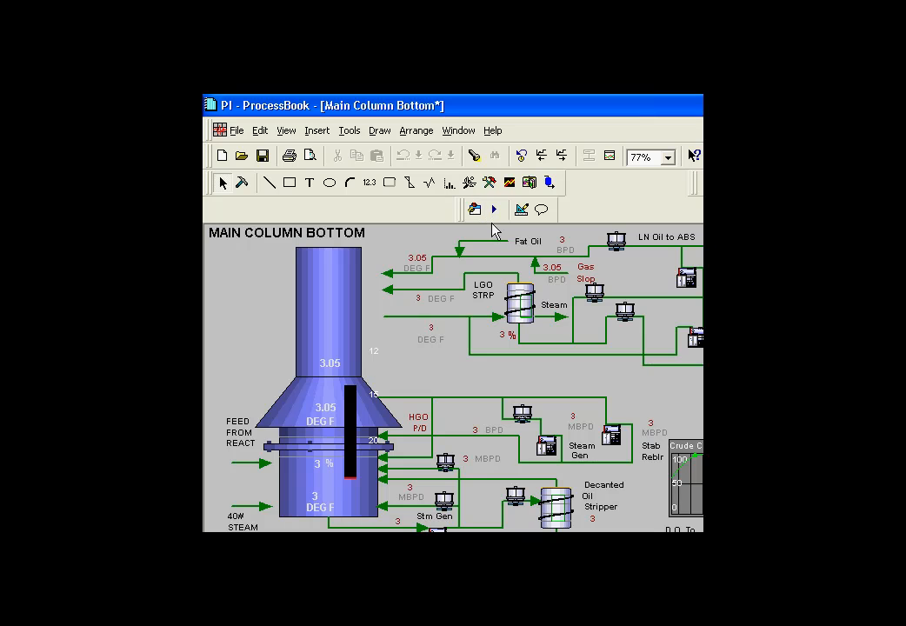
click(540, 210)
click(564, 372)
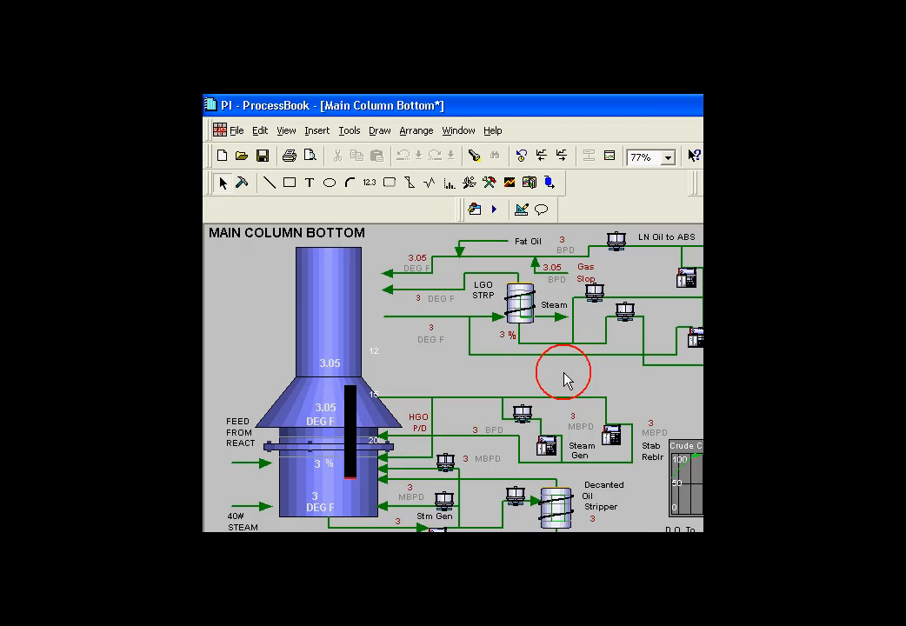